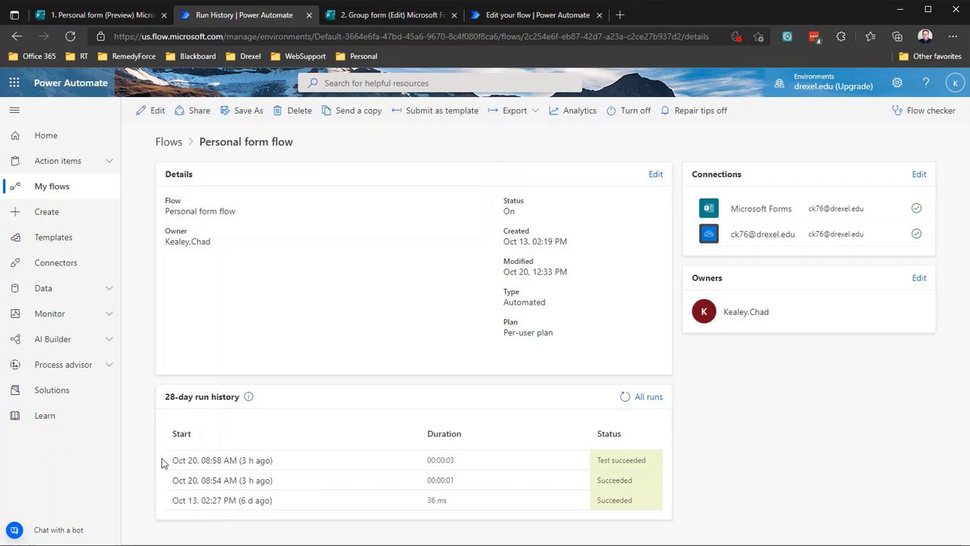
Step: Open the Oct 13 run and expand Get response details to view its outputs and JSON body
{"action": "left_click", "coordinate": [224, 502]}
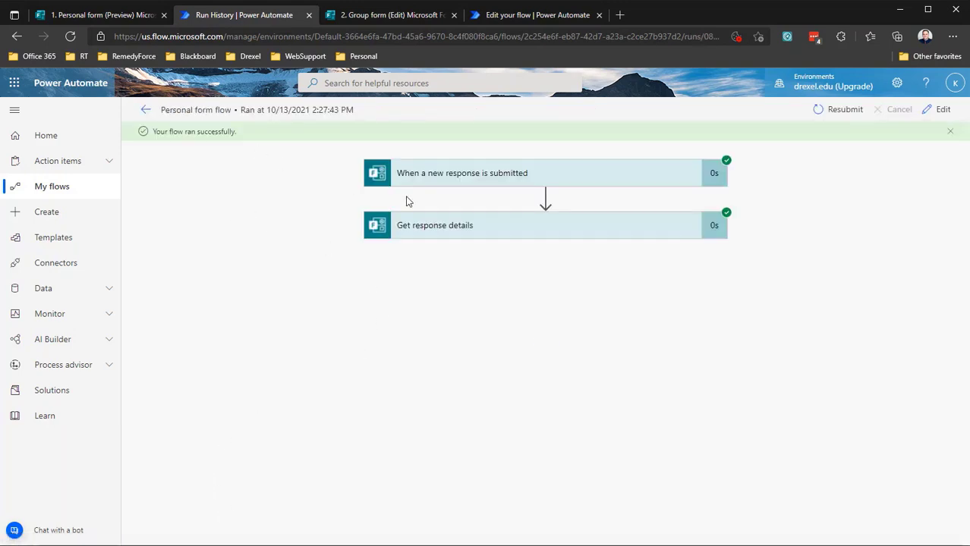
{"action": "left_click", "coordinate": [472, 226]}
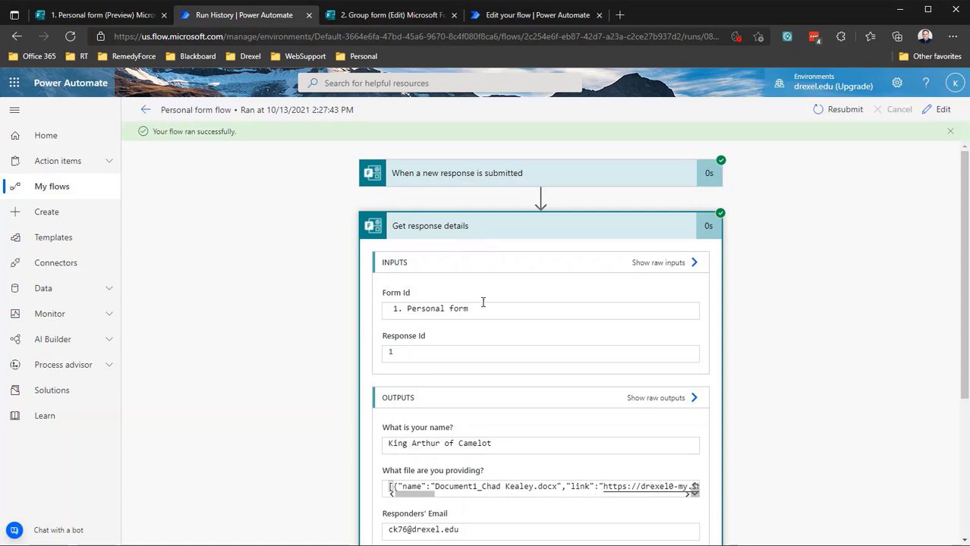
{"action": "scroll", "coordinate": [571, 383], "scroll_direction": "down", "scroll_amount": 3}
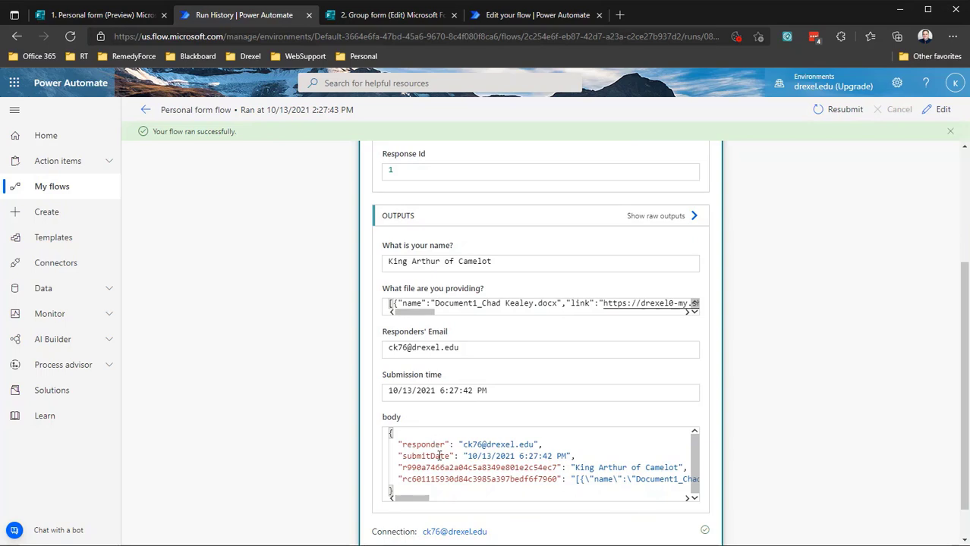
{"action": "scroll", "coordinate": [415, 465], "scroll_direction": "up", "scroll_amount": 2}
{"action": "scroll", "coordinate": [459, 461], "scroll_direction": "down", "scroll_amount": 2}
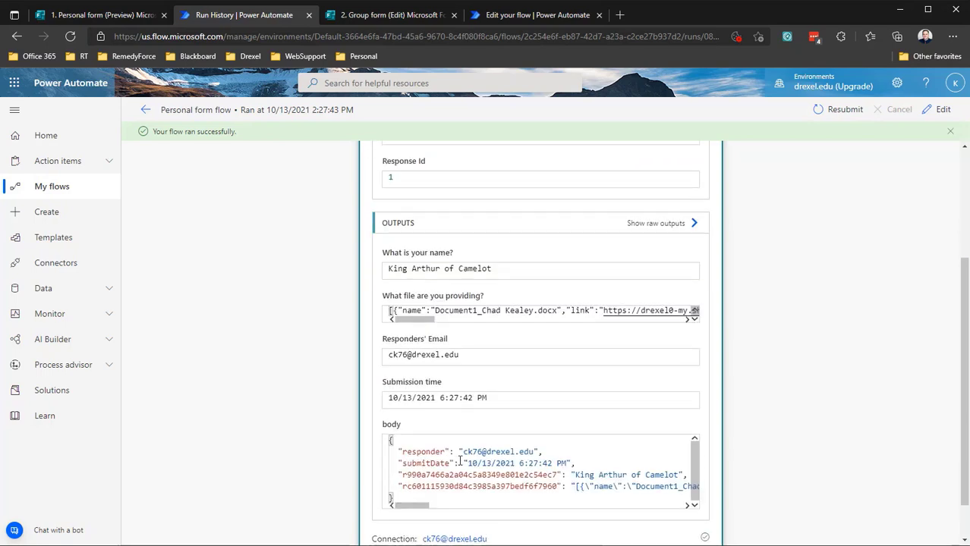
{"action": "scroll", "coordinate": [460, 461], "scroll_direction": "down", "scroll_amount": 1}
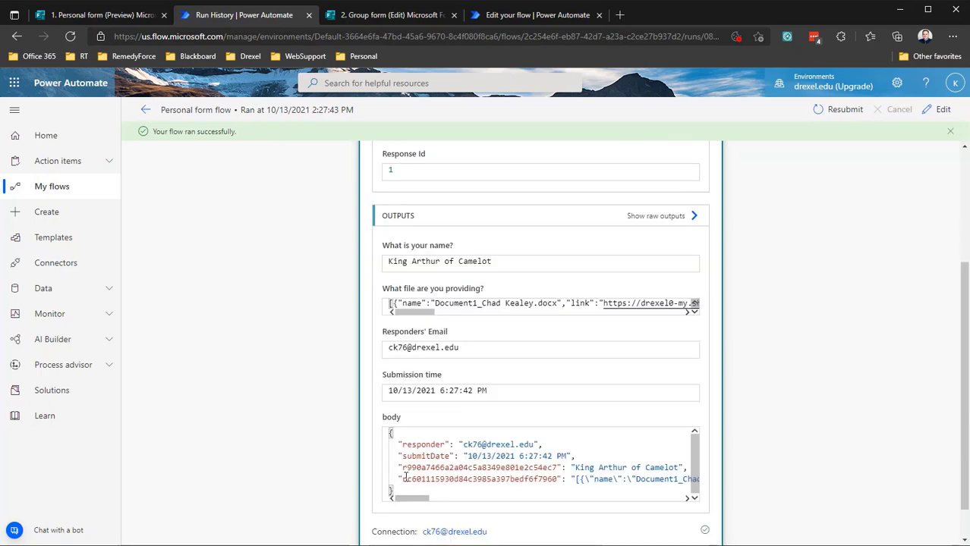
{"action": "left_click", "coordinate": [391, 432]}
{"action": "left_click_drag", "start_coordinate": [396, 444], "coordinate": [539, 444]}
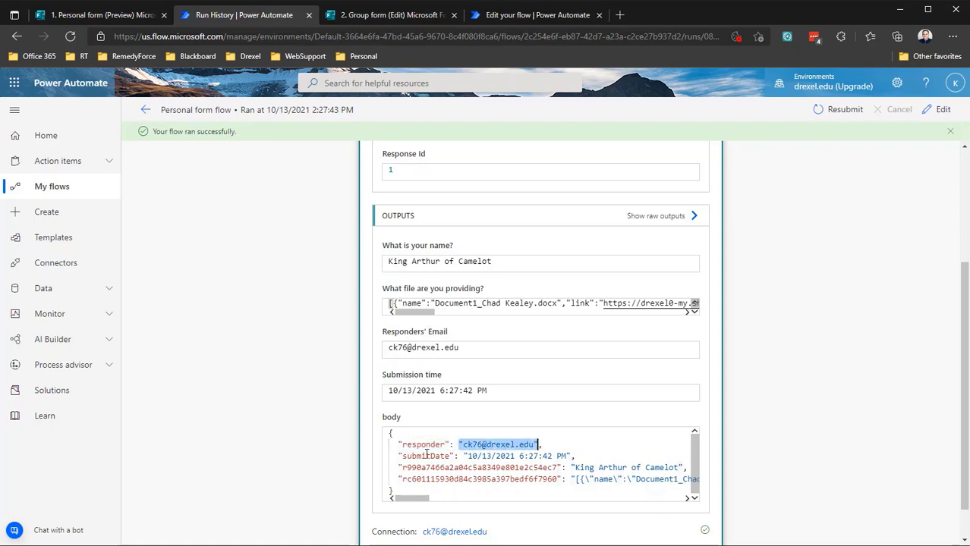
{"action": "left_click_drag", "start_coordinate": [402, 456], "coordinate": [446, 455]}
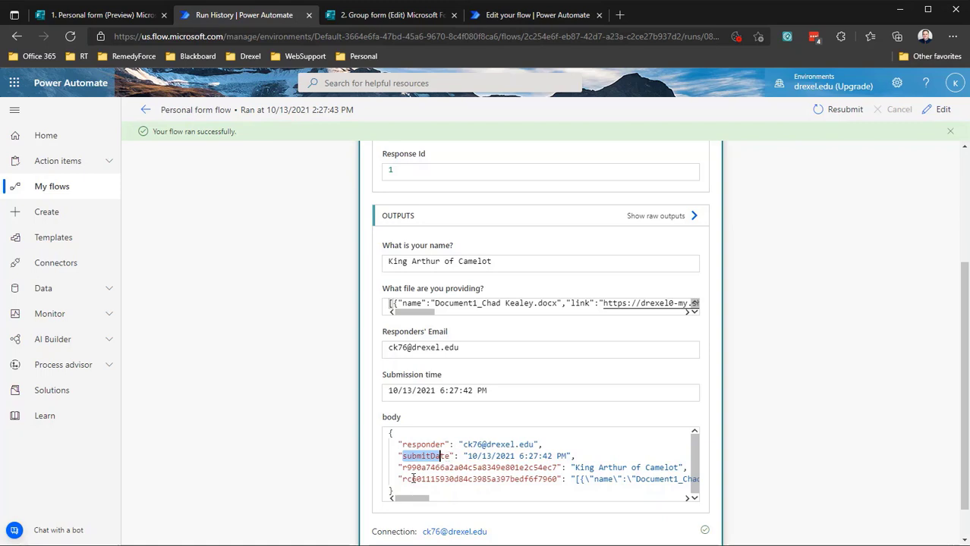
{"action": "left_click_drag", "start_coordinate": [398, 479], "coordinate": [557, 480]}
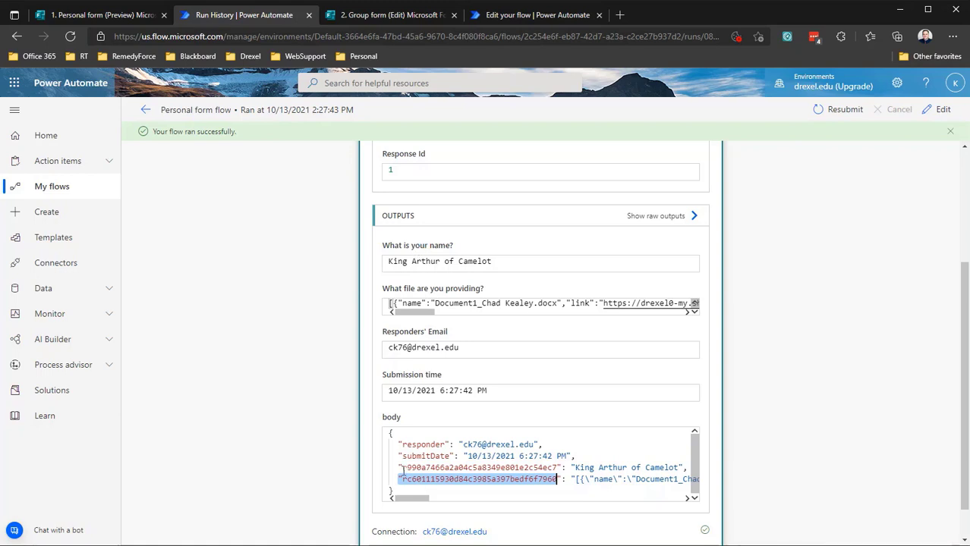
{"action": "left_click_drag", "start_coordinate": [401, 467], "coordinate": [557, 468]}
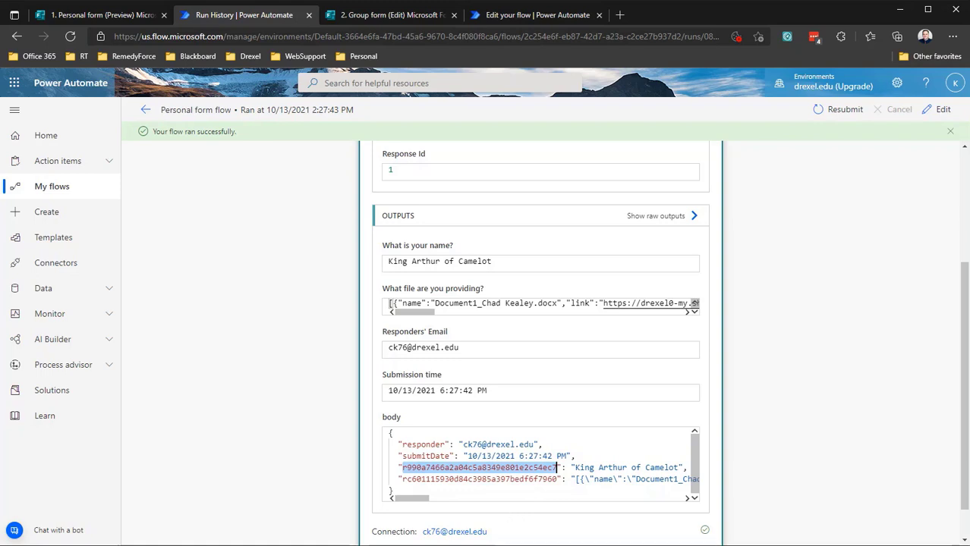
{"action": "left_click_drag", "start_coordinate": [402, 479], "coordinate": [689, 478]}
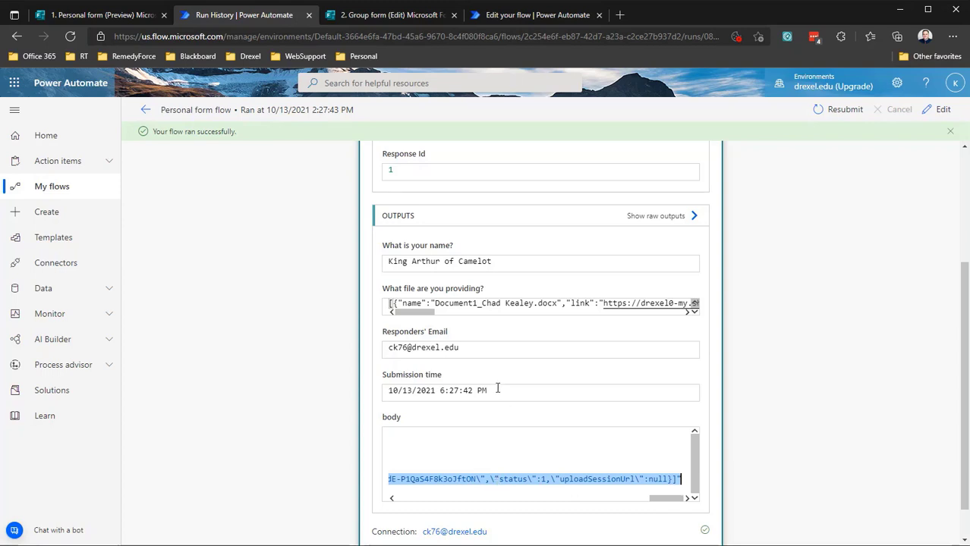
Step: Select the full 'What file are you providing?' JSON answer, then switch Personal form flow to edit mode
{"action": "left_click", "coordinate": [390, 303]}
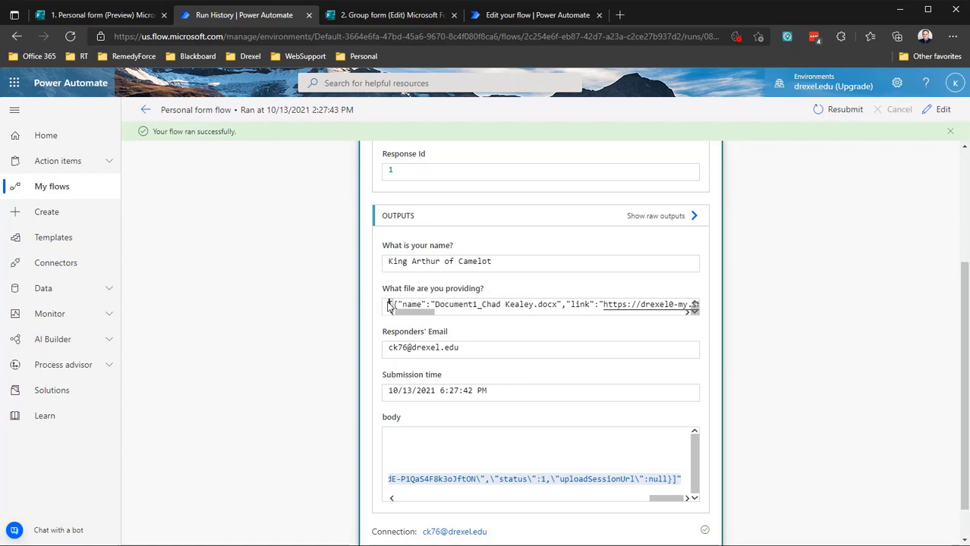
{"action": "left_click_drag", "start_coordinate": [388, 303], "coordinate": [659, 303]}
{"action": "right_click", "coordinate": [648, 302]}
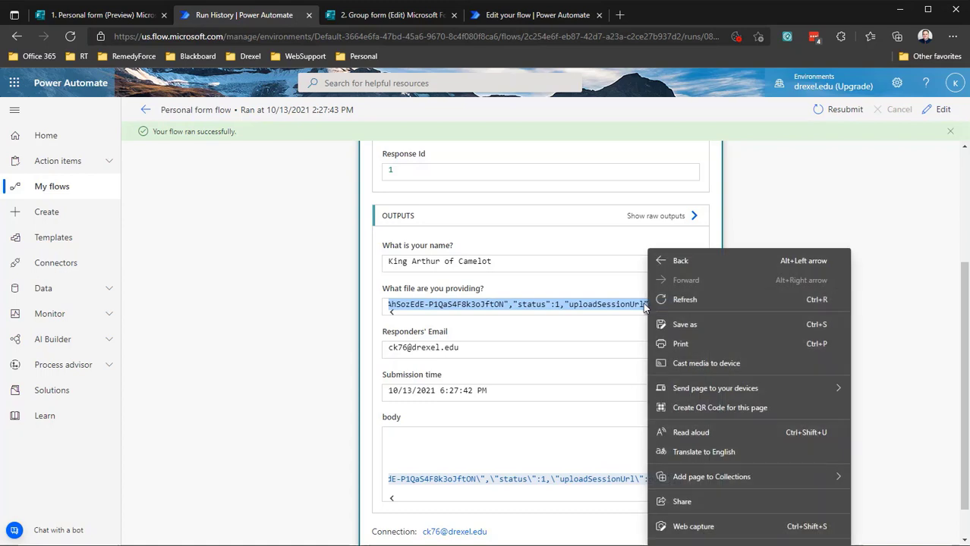
{"action": "left_click", "coordinate": [597, 304]}
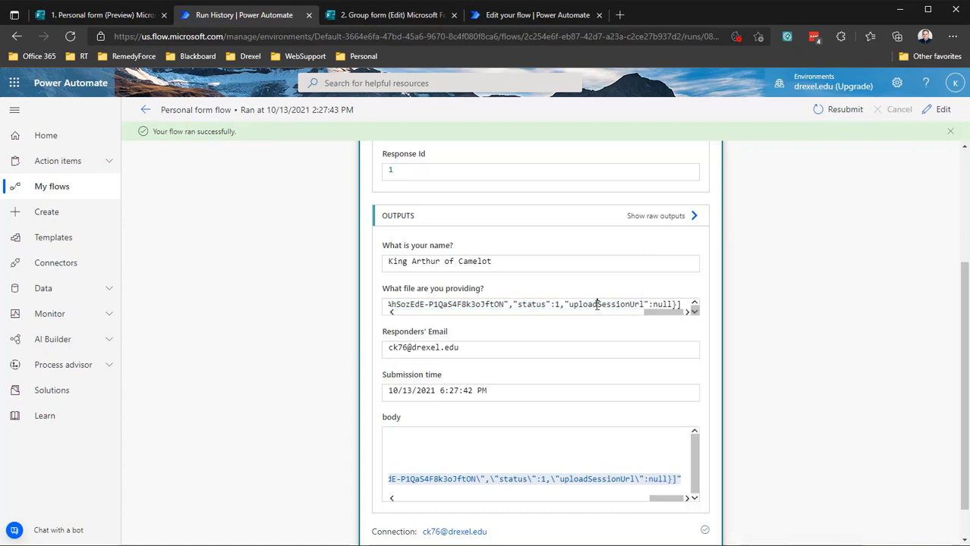
{"action": "double_click", "coordinate": [597, 304]}
{"action": "left_click", "coordinate": [597, 304]}
{"action": "triple_click", "coordinate": [598, 304]}
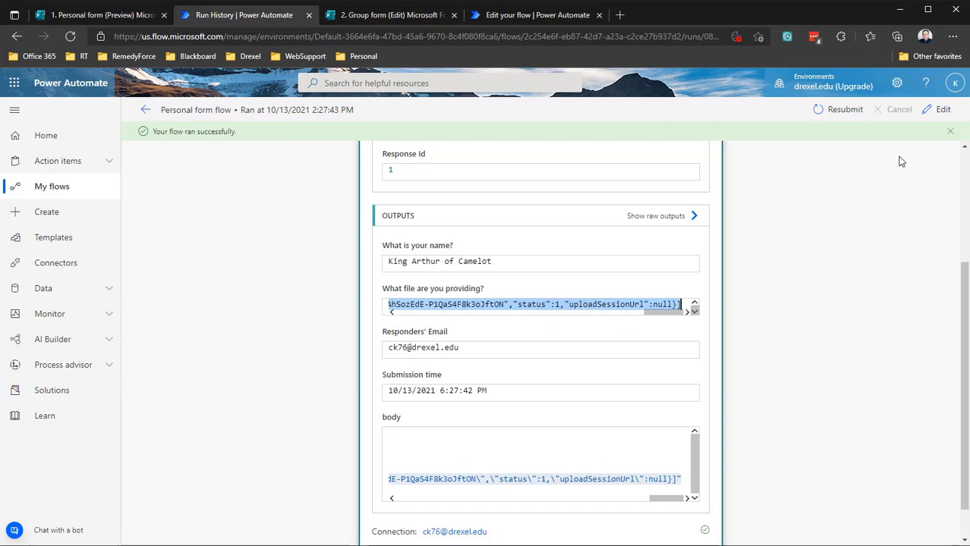
{"action": "left_click", "coordinate": [940, 112]}
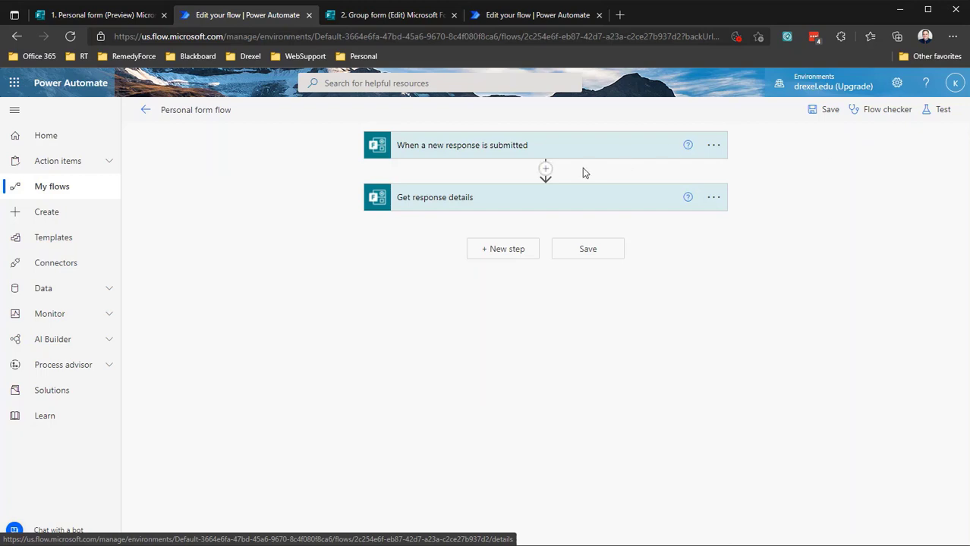
Step: Add a Data Operations Parse JSON action right below Get response details
{"action": "left_click", "coordinate": [515, 253]}
{"action": "type", "text": "pare"}
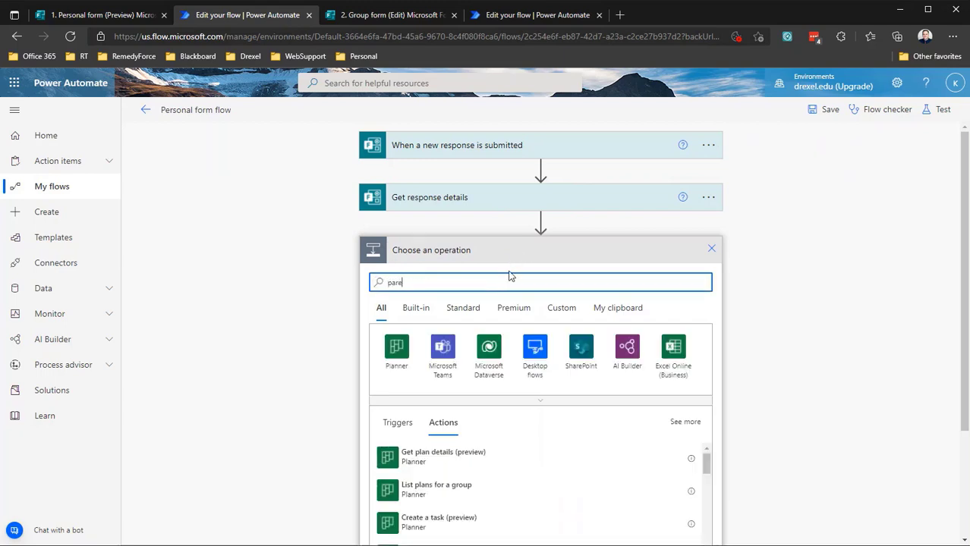
{"action": "key", "text": "BackSpace"}
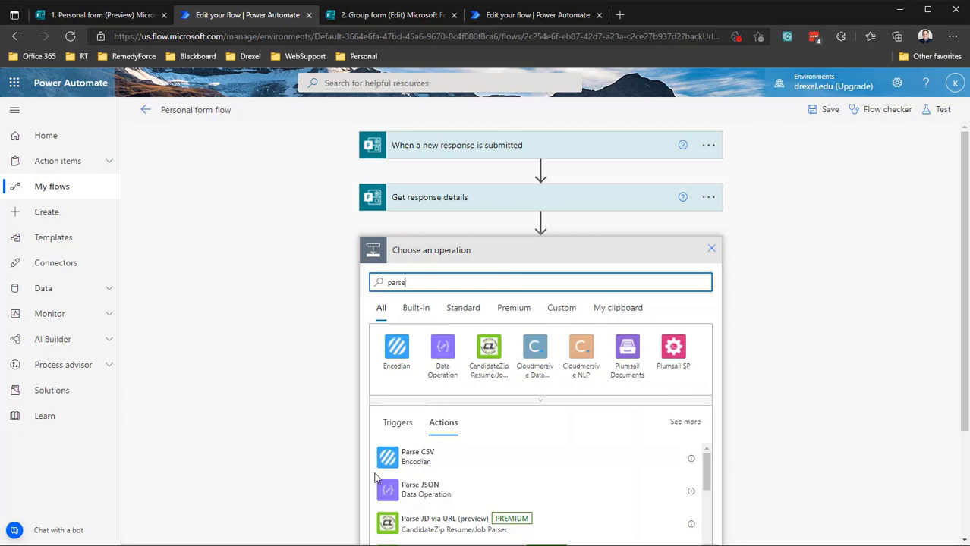
{"action": "left_click", "coordinate": [417, 497]}
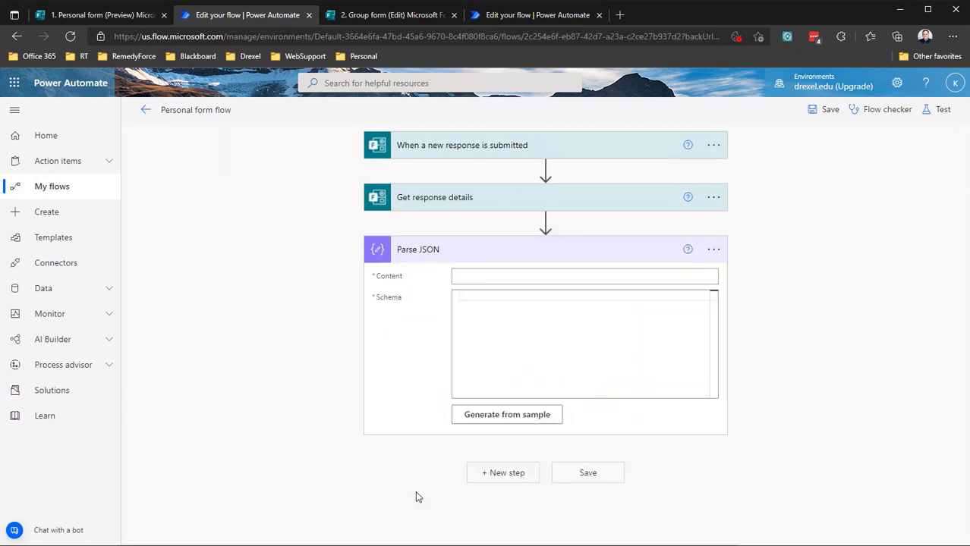
{"action": "left_click", "coordinate": [488, 277]}
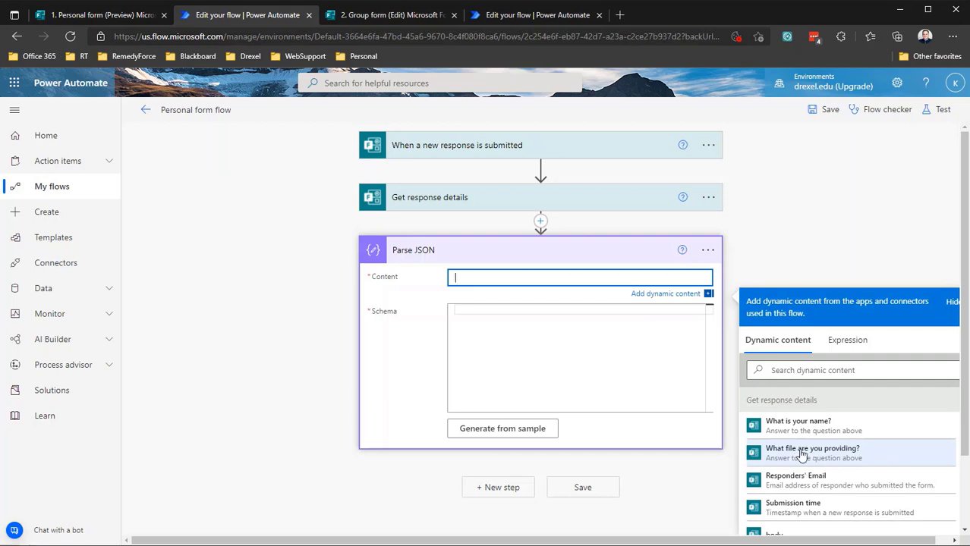
Step: Set Parse JSON Content to the 'What file are you providing?' answer and start Generate from sample
{"action": "left_click", "coordinate": [801, 454]}
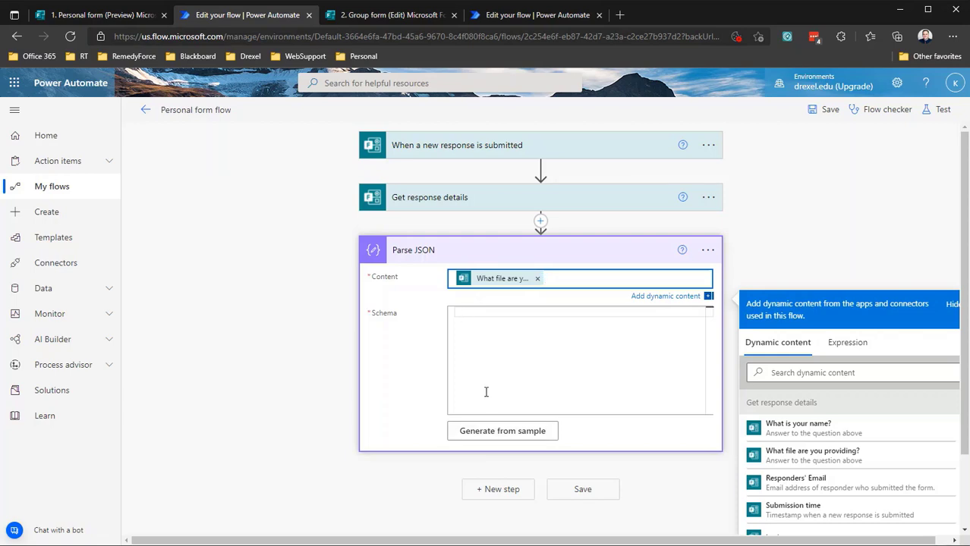
{"action": "left_click", "coordinate": [495, 433]}
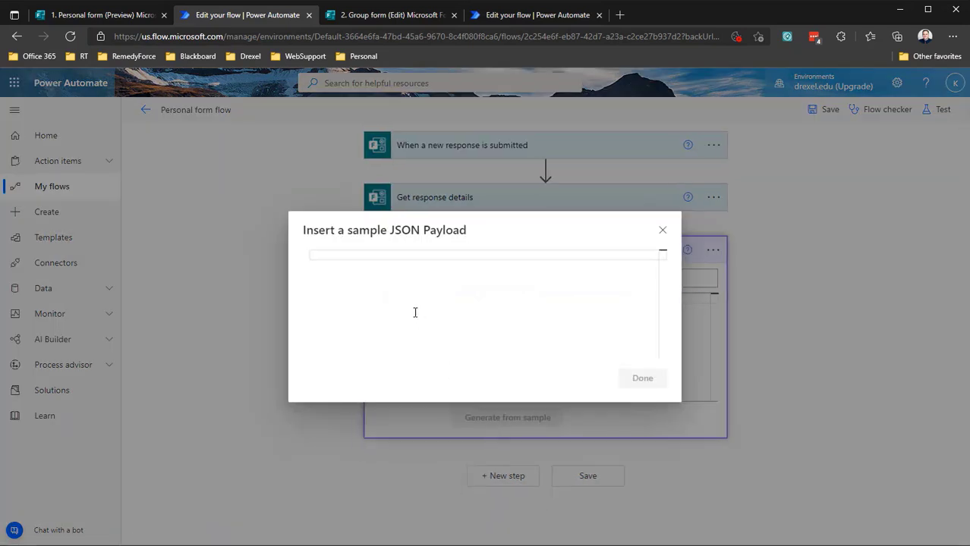
Step: Paste a sample file-upload payload to generate a schema with name, link, id, size, driveId and status
{"action": "key", "text": "ctrl+v"}
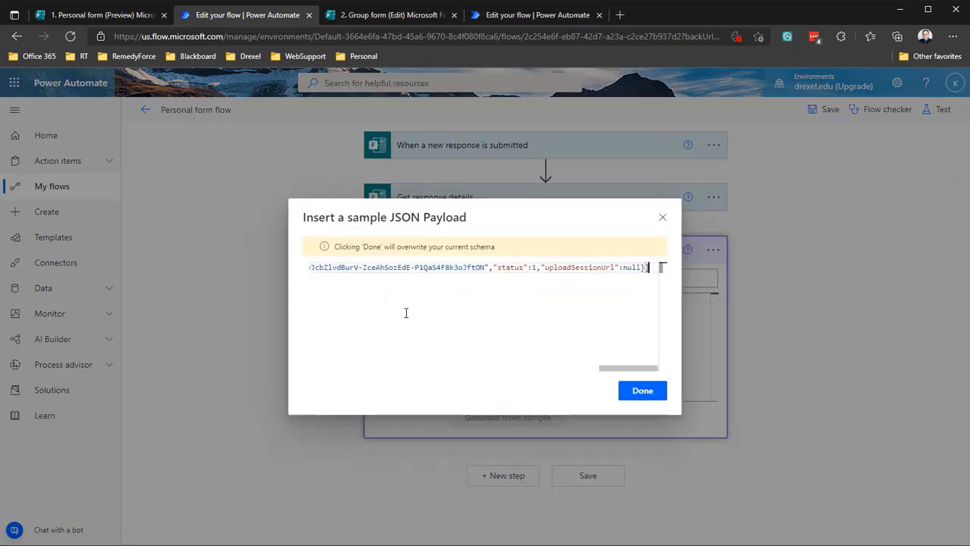
{"action": "left_click", "coordinate": [642, 392]}
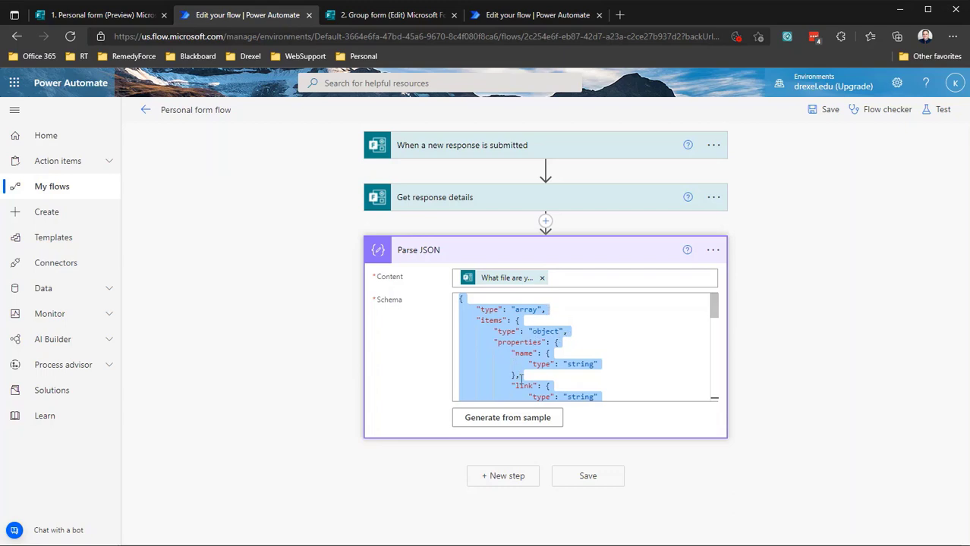
{"action": "scroll", "coordinate": [520, 377], "scroll_direction": "down", "scroll_amount": 2}
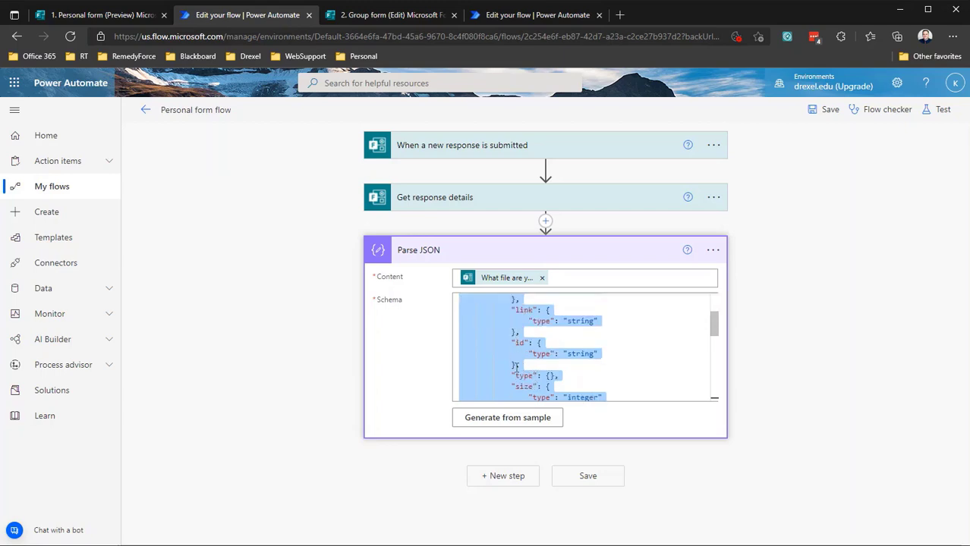
{"action": "scroll", "coordinate": [525, 387], "scroll_direction": "down", "scroll_amount": 3}
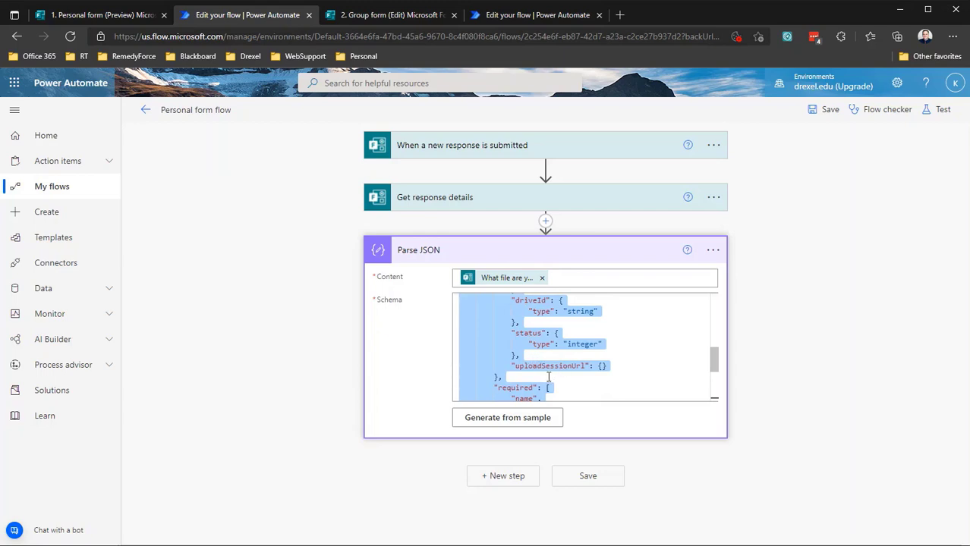
{"action": "scroll", "coordinate": [548, 376], "scroll_direction": "up", "scroll_amount": 5}
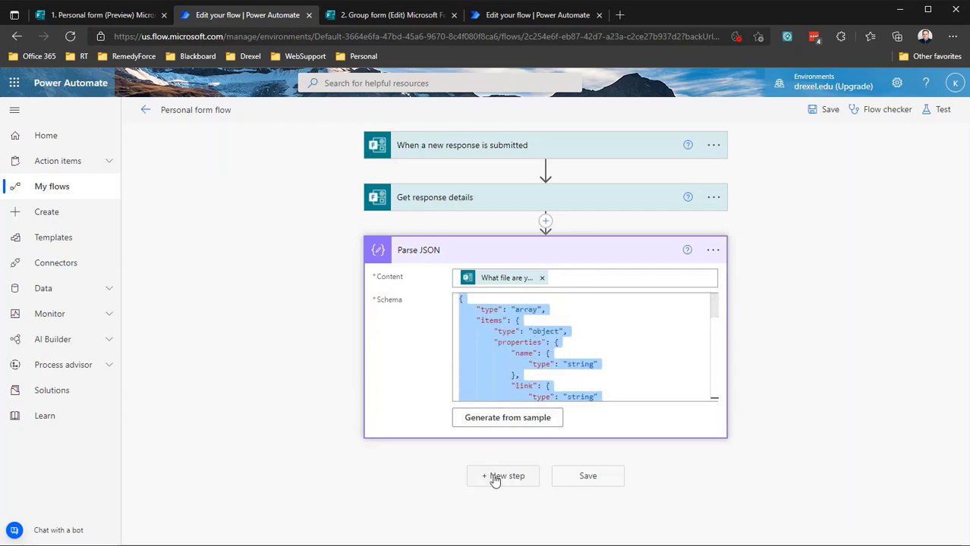
Step: Save the flow, then resubmit the Oct 13 run and confirm with OK
{"action": "left_click", "coordinate": [813, 111]}
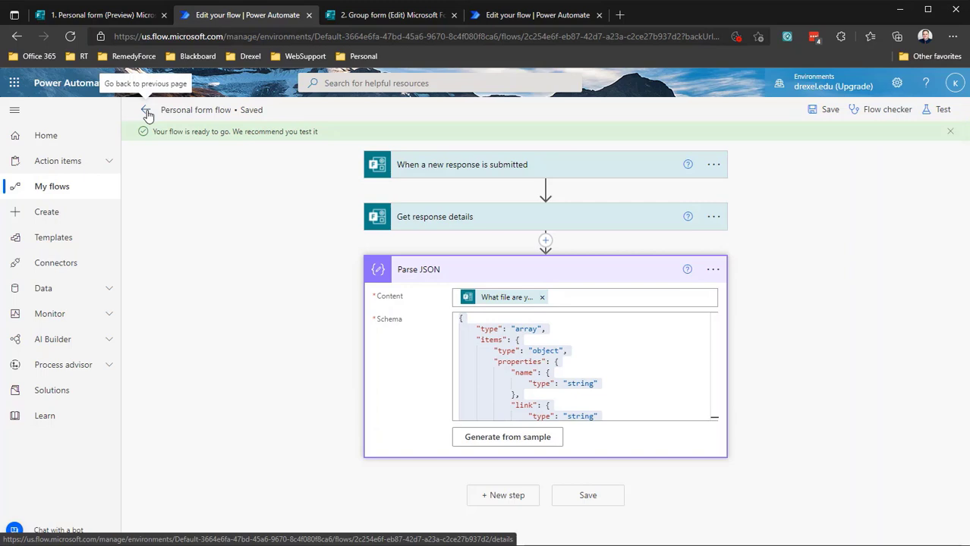
{"action": "left_click", "coordinate": [146, 110]}
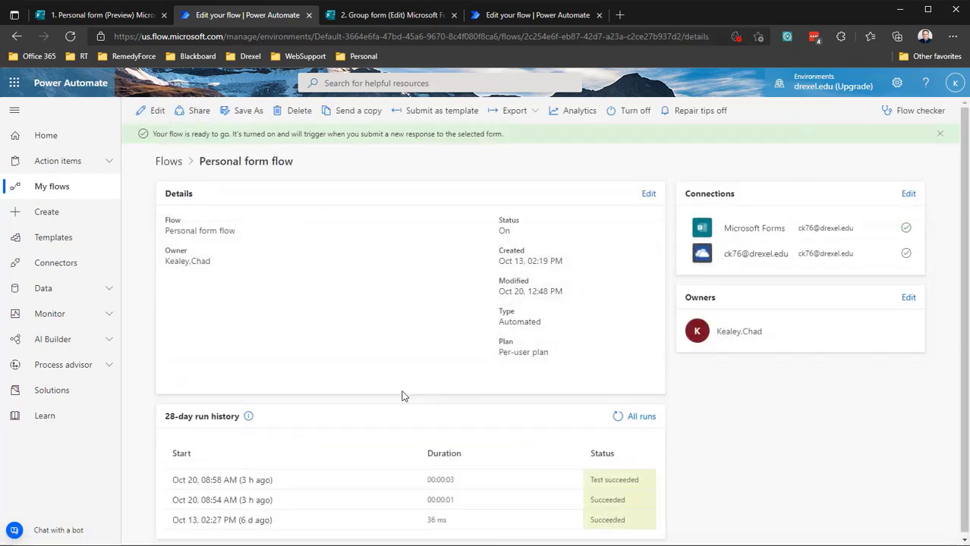
{"action": "left_click", "coordinate": [227, 520]}
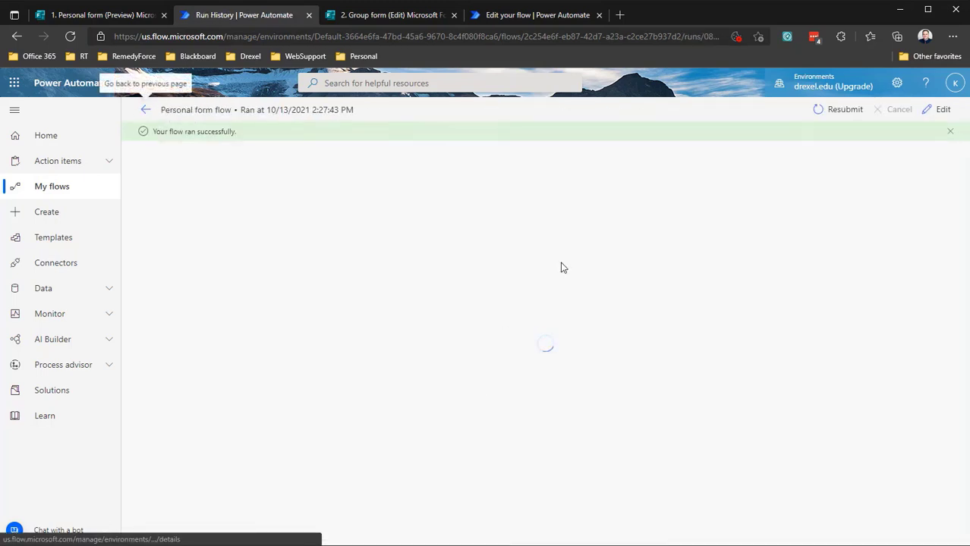
{"action": "left_click", "coordinate": [845, 110]}
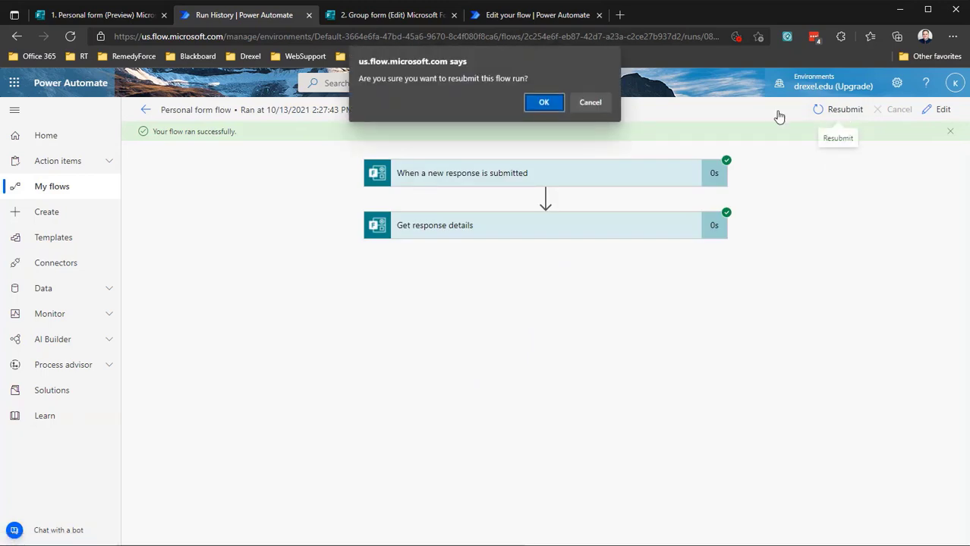
{"action": "left_click", "coordinate": [544, 103]}
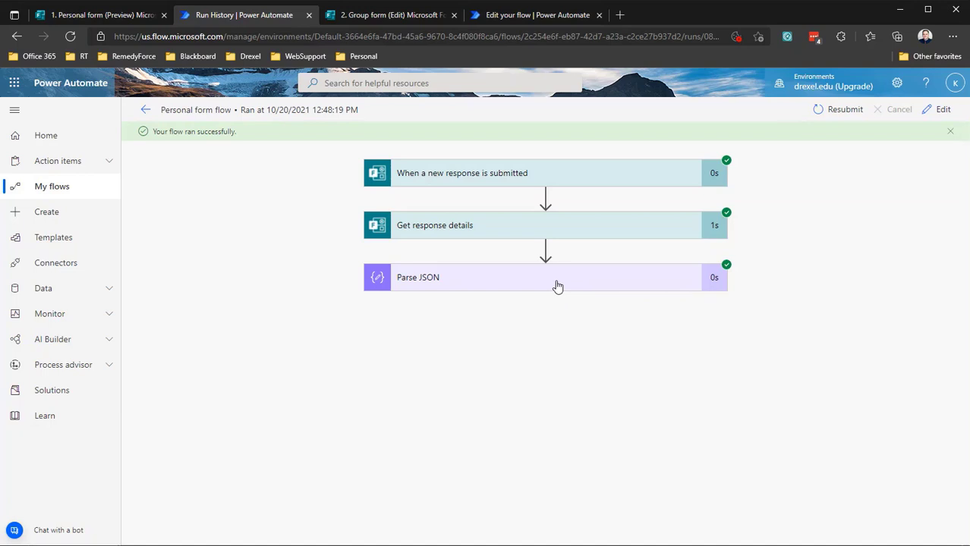
Step: Expand Parse JSON and show its raw outputs: one .docx file object with size 16605
{"action": "left_click", "coordinate": [556, 284]}
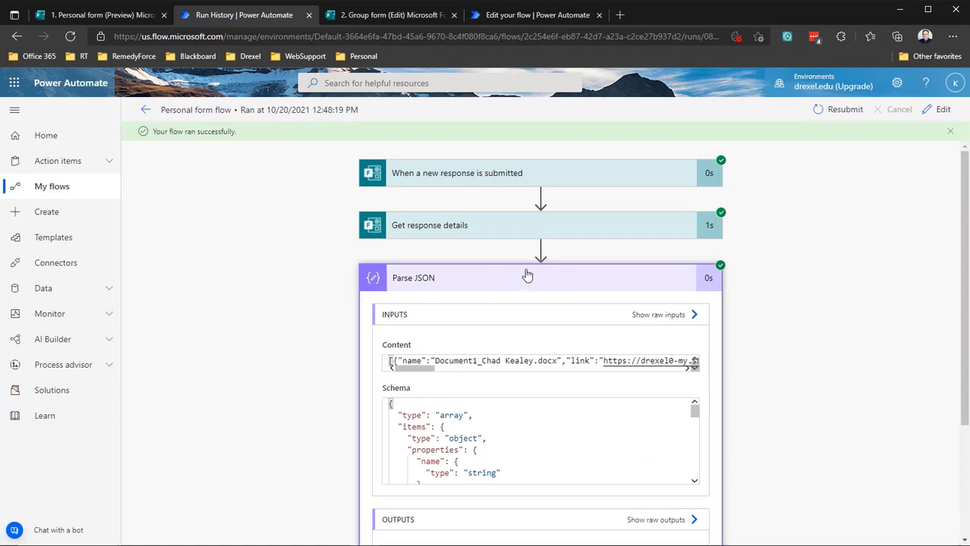
{"action": "scroll", "coordinate": [606, 322], "scroll_direction": "down", "scroll_amount": 3}
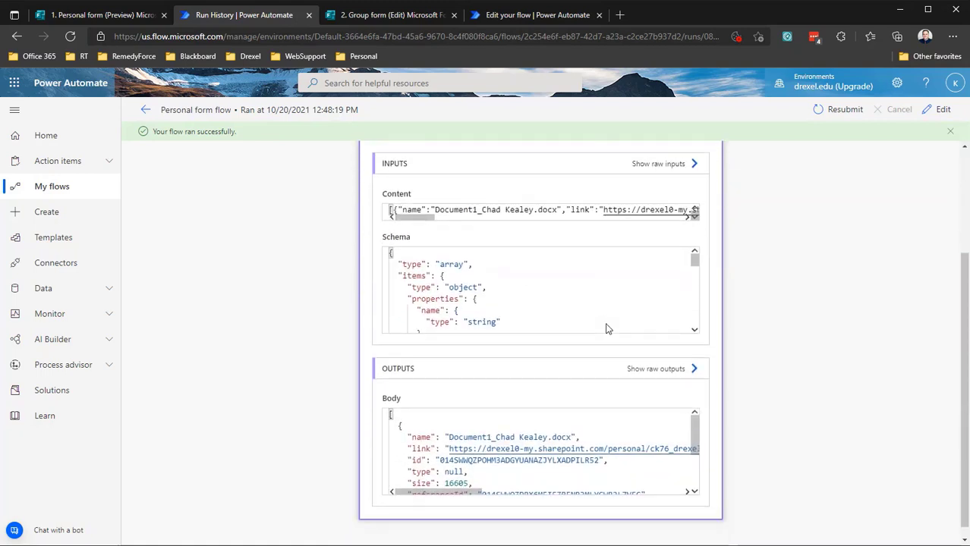
{"action": "left_click", "coordinate": [652, 358]}
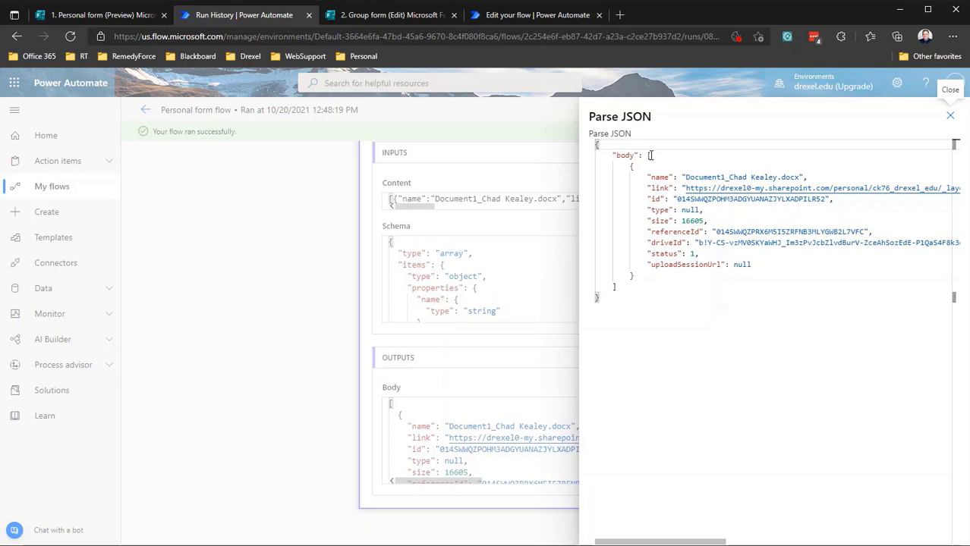
{"action": "left_click_drag", "start_coordinate": [648, 155], "coordinate": [659, 276]}
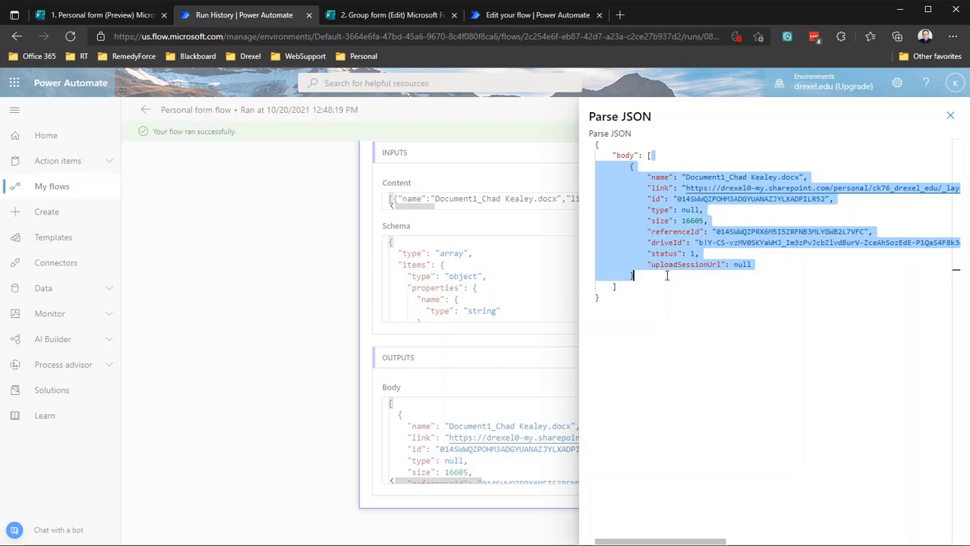
{"action": "left_click", "coordinate": [651, 178]}
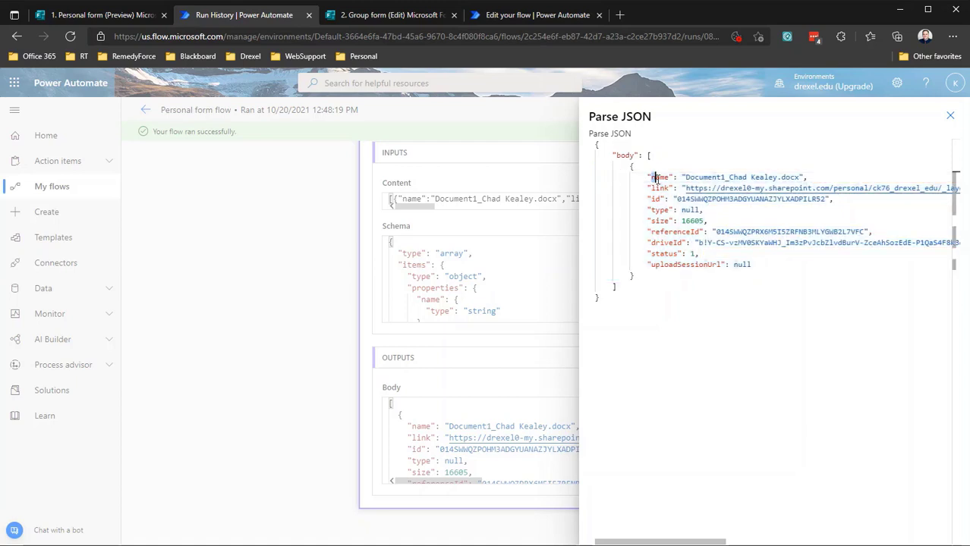